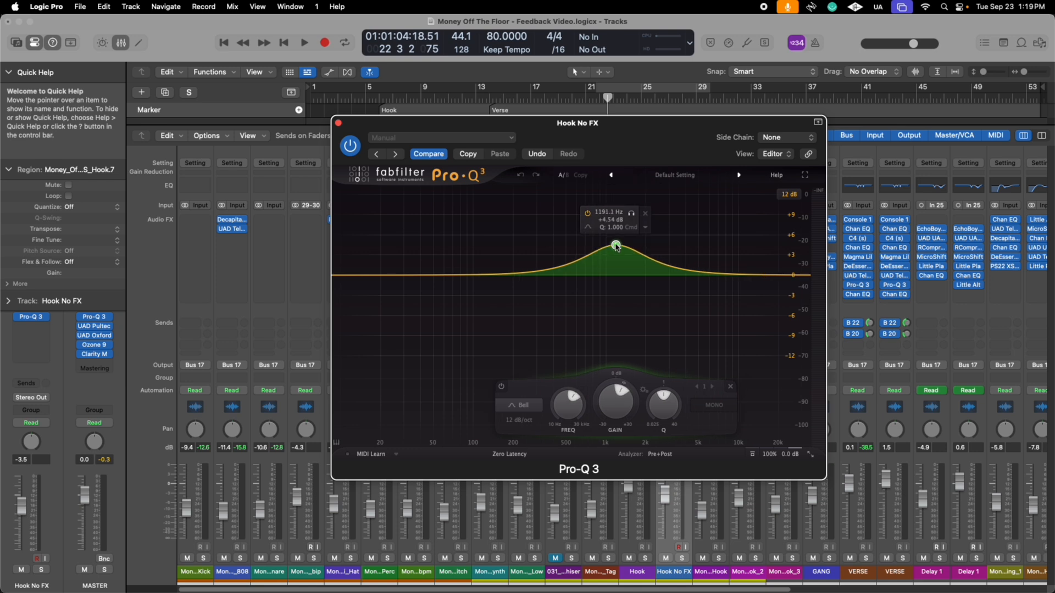
- Try a low shelf cut of about 6 dB near 50 Hz, toggle that band's bypass, and delete it
{"action": "left_click_drag", "start_coordinate": [395, 276], "coordinate": [435, 292]}
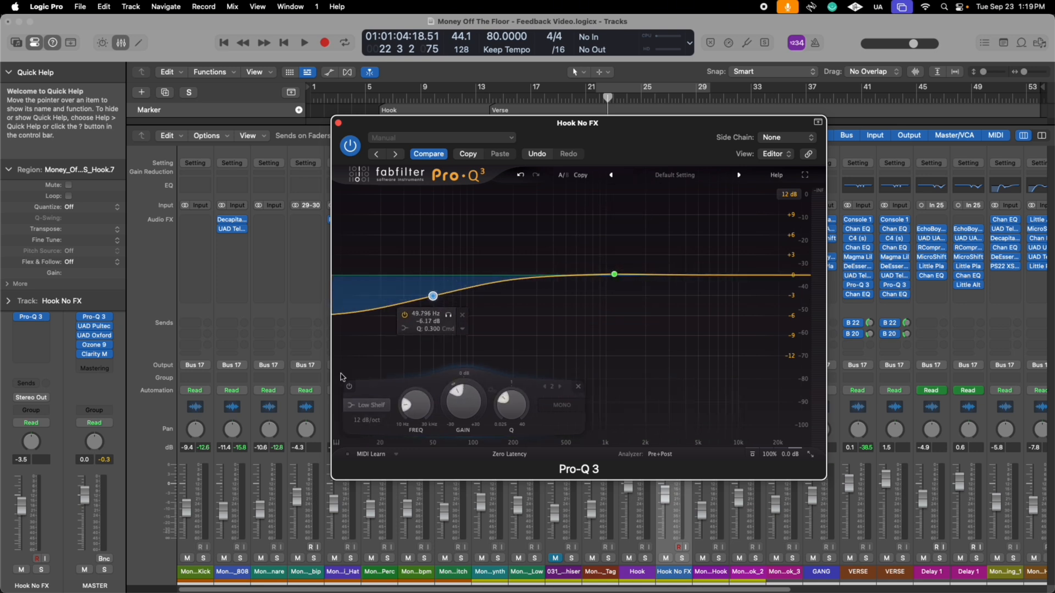
{"action": "left_click", "coordinate": [405, 315]}
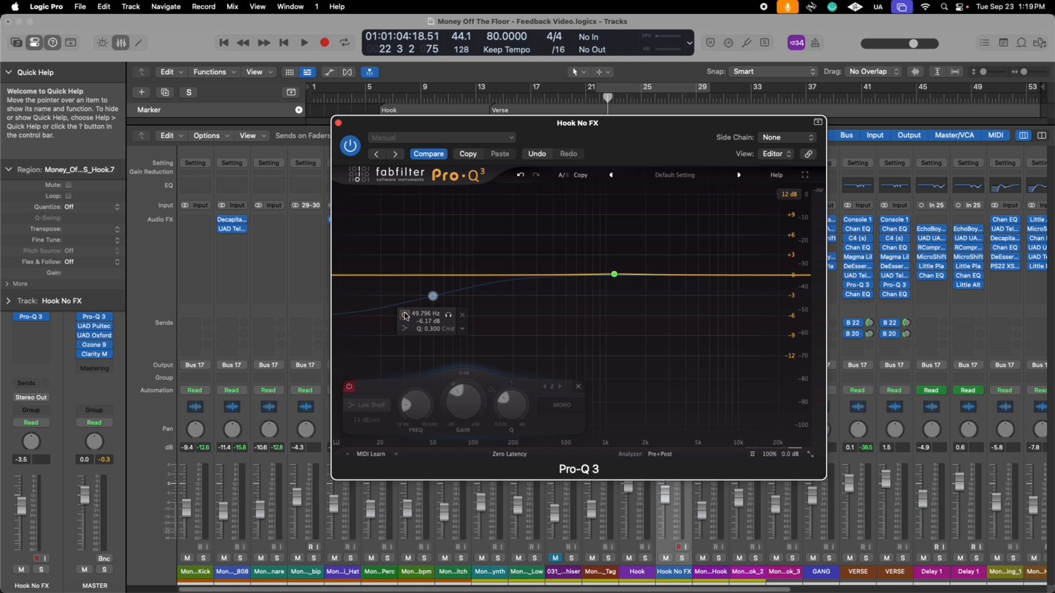
{"action": "left_click", "coordinate": [405, 314]}
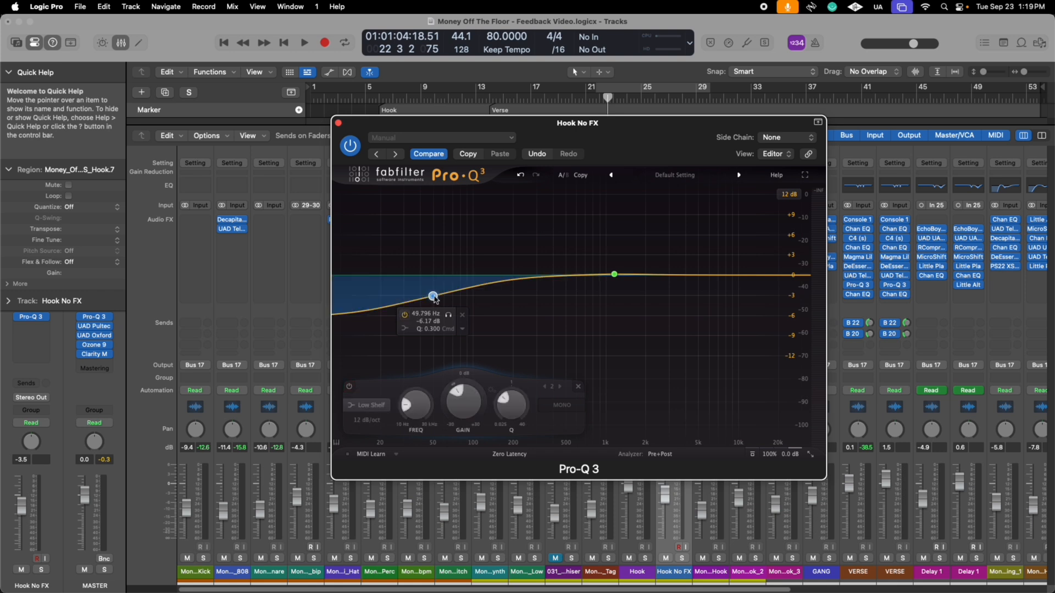
{"action": "left_click", "coordinate": [464, 316]}
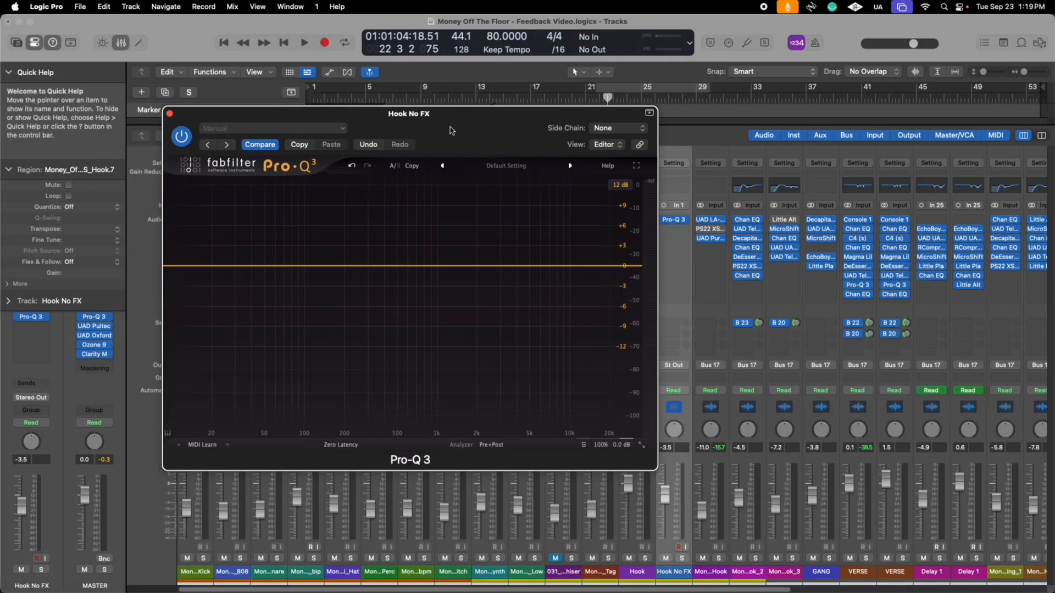
- Solo the Hook No FX track and start playback with the equalizer window moved to a convenient place
{"action": "left_click_drag", "start_coordinate": [377, 106], "coordinate": [479, 118]}
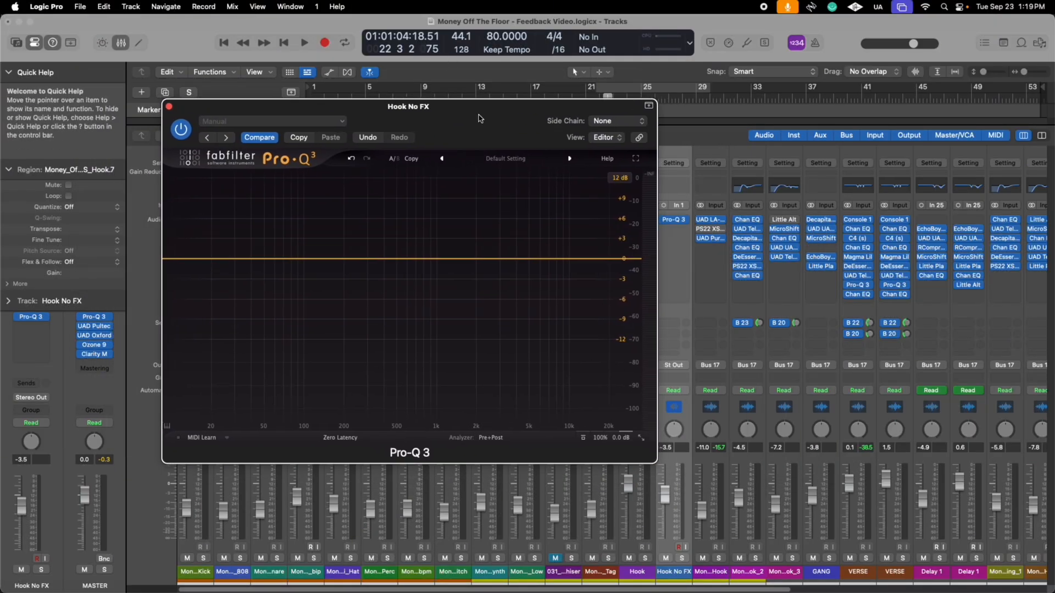
{"action": "left_click", "coordinate": [683, 558]}
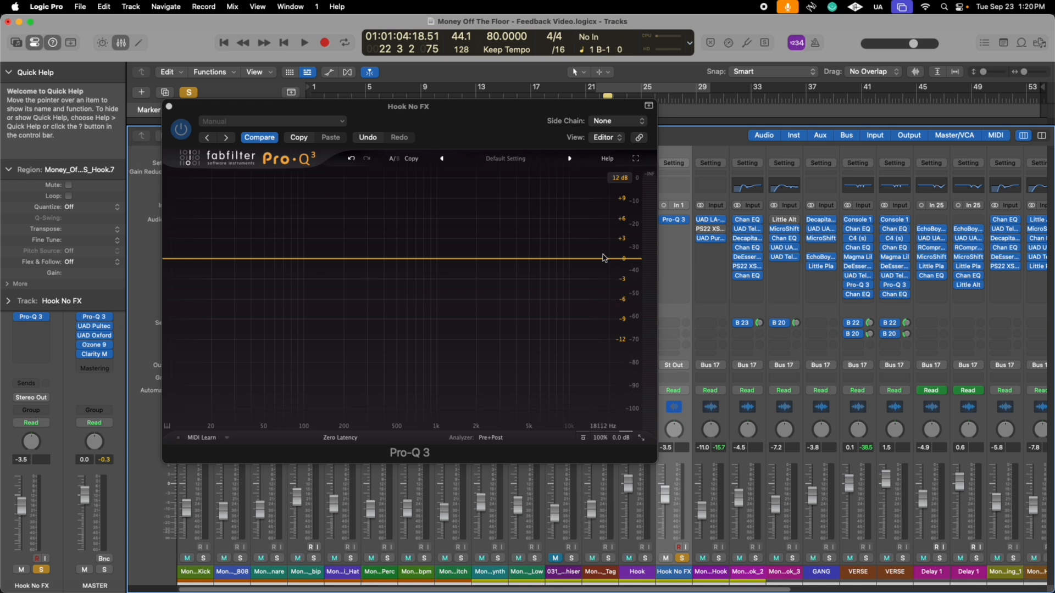
{"action": "key", "text": "space"}
{"action": "left_click_drag", "start_coordinate": [495, 109], "coordinate": [581, 110]}
{"action": "key", "text": "space"}
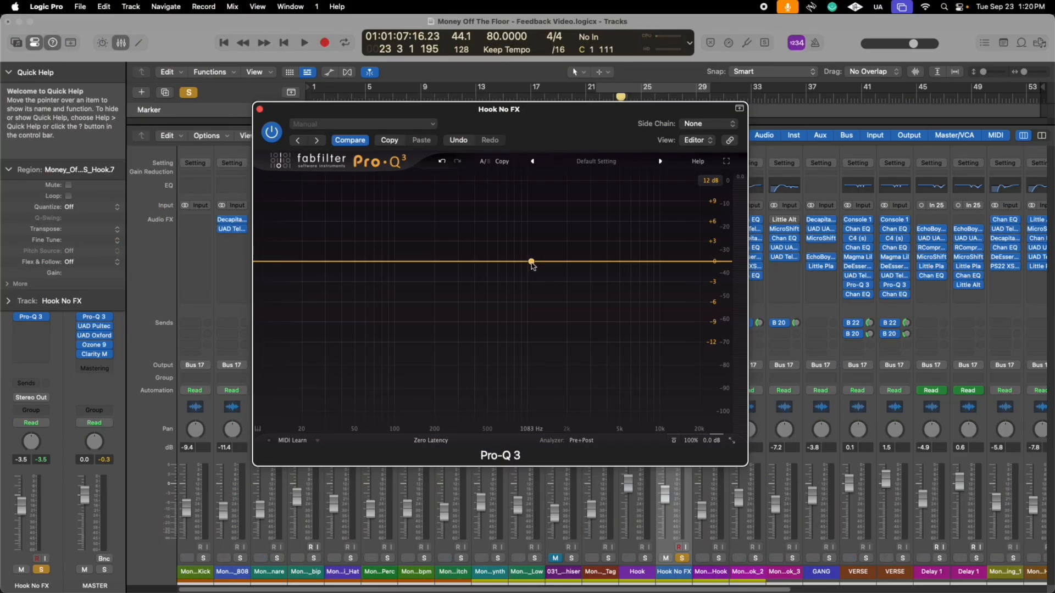
{"action": "key", "text": "space"}
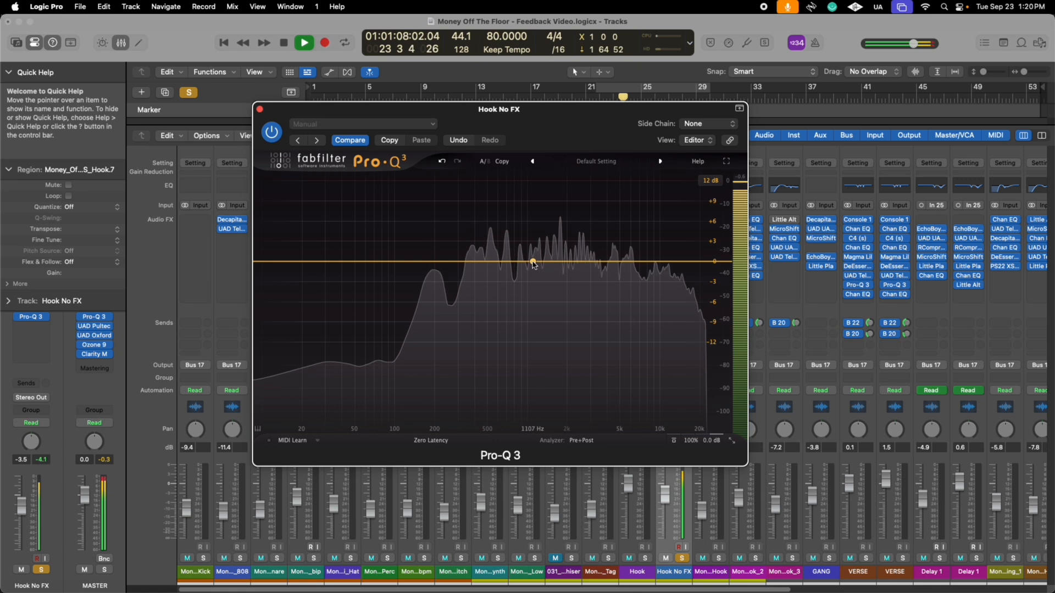
- Add a bell band boosted about 9 dB with a Q of 2.153 and sweep it to about 1329 Hz during playback
{"action": "left_click_drag", "start_coordinate": [560, 263], "coordinate": [587, 199]}
{"action": "left_click_drag", "start_coordinate": [629, 395], "coordinate": [630, 380]}
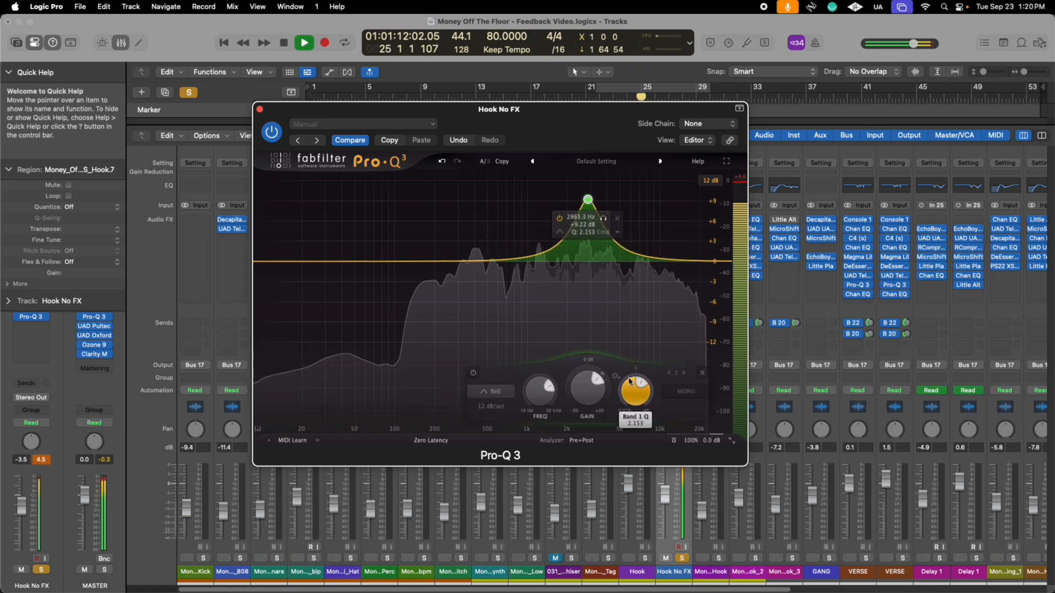
{"action": "left_click_drag", "start_coordinate": [607, 221], "coordinate": [559, 224]}
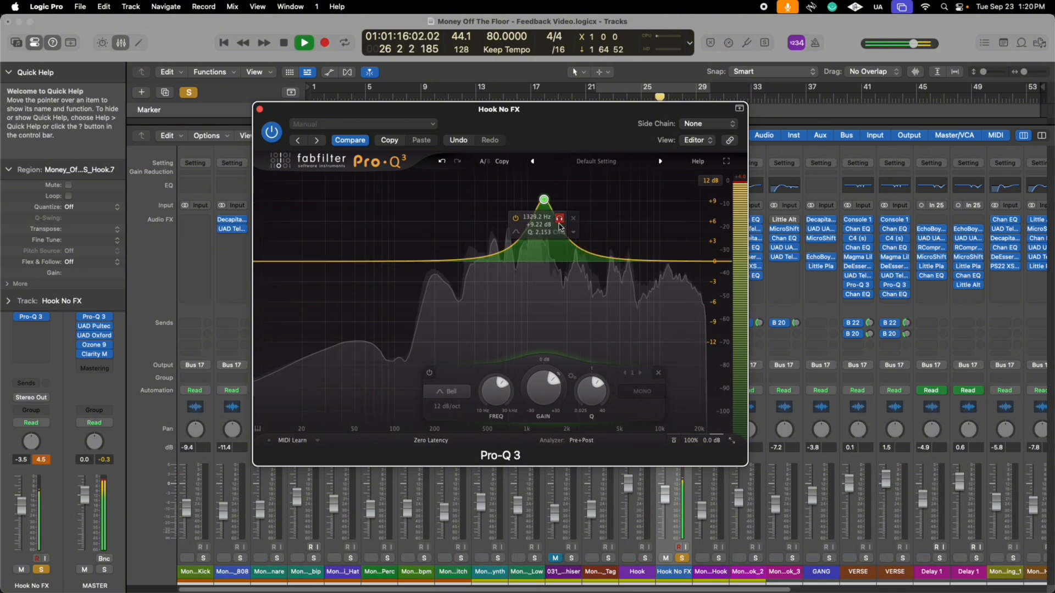
{"action": "key", "text": "space"}
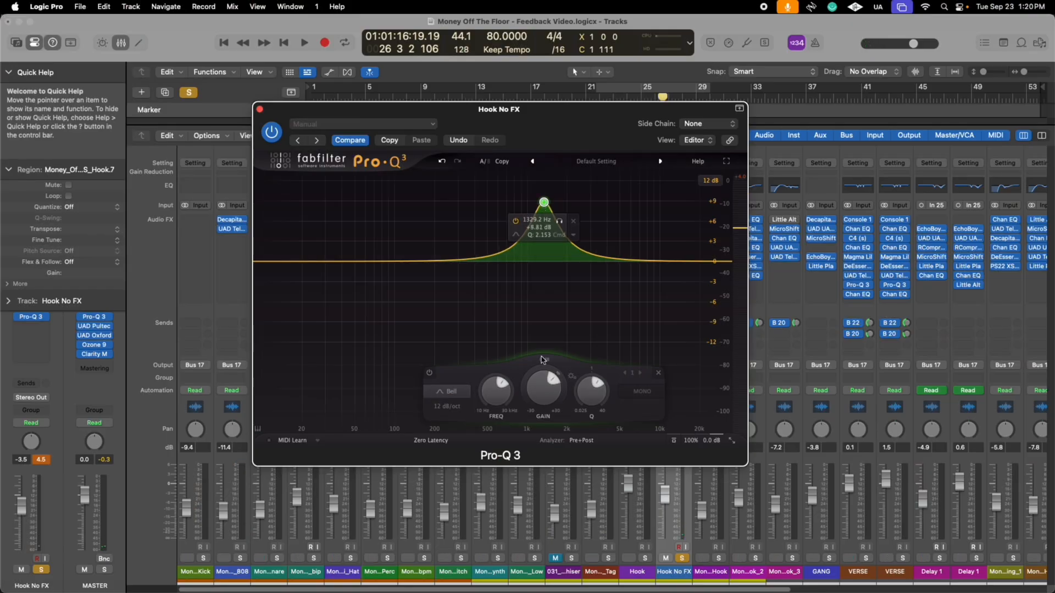
- Turn the bell band into a dynamic cut of about 5 dB at about 1402 Hz with Q 3.928, and audition it
{"action": "left_click_drag", "start_coordinate": [544, 392], "coordinate": [542, 422]}
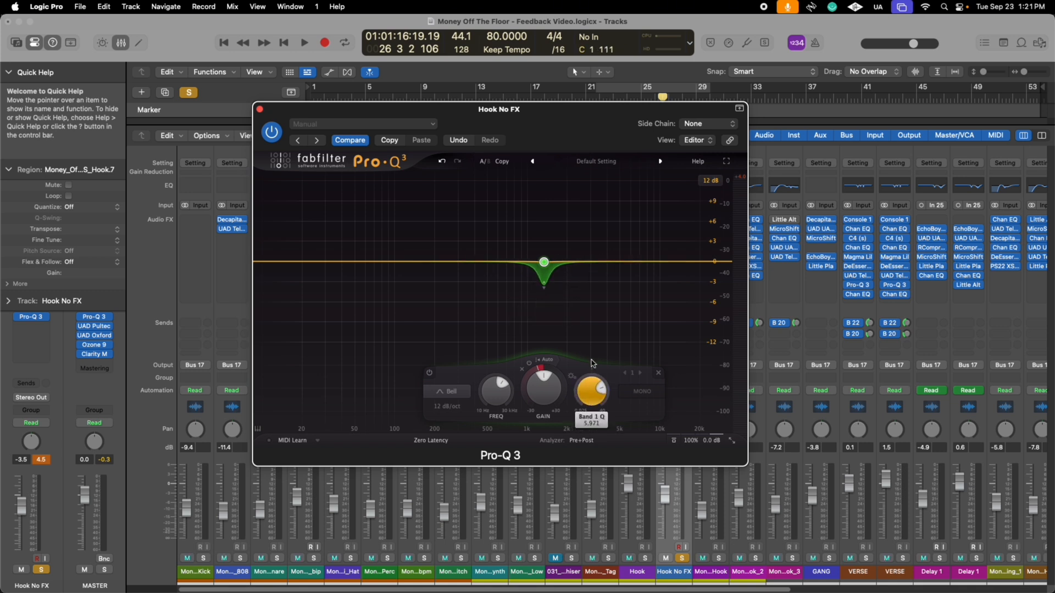
{"action": "mouse_move", "coordinate": [547, 257]}
{"action": "left_mouse_down"}
{"action": "mouse_move", "coordinate": [549, 243]}
{"action": "mouse_move", "coordinate": [552, 262]}
{"action": "left_mouse_up"}
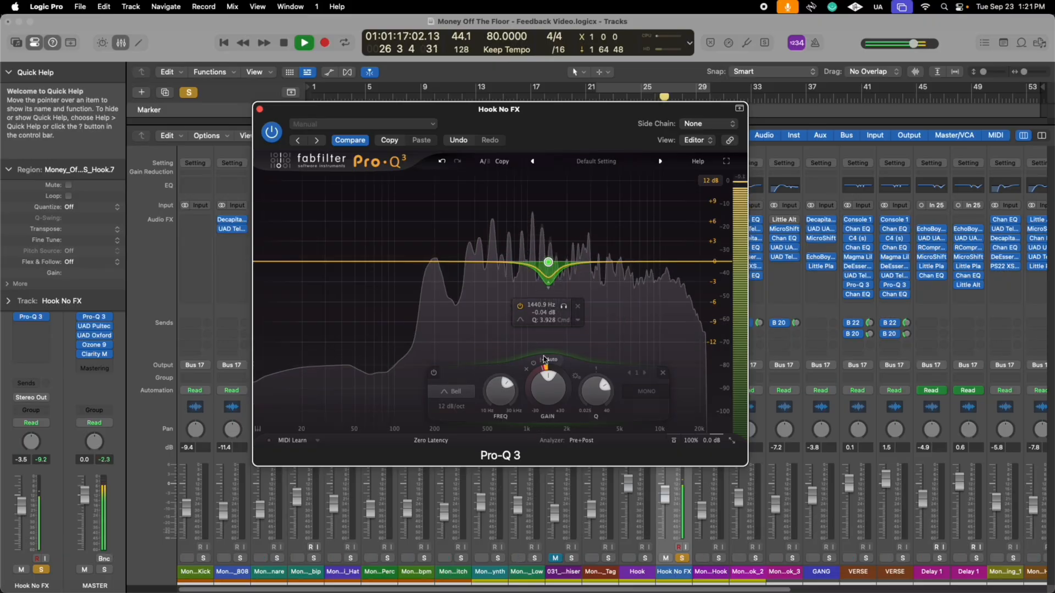
{"action": "left_click_drag", "start_coordinate": [537, 370], "coordinate": [536, 377]}
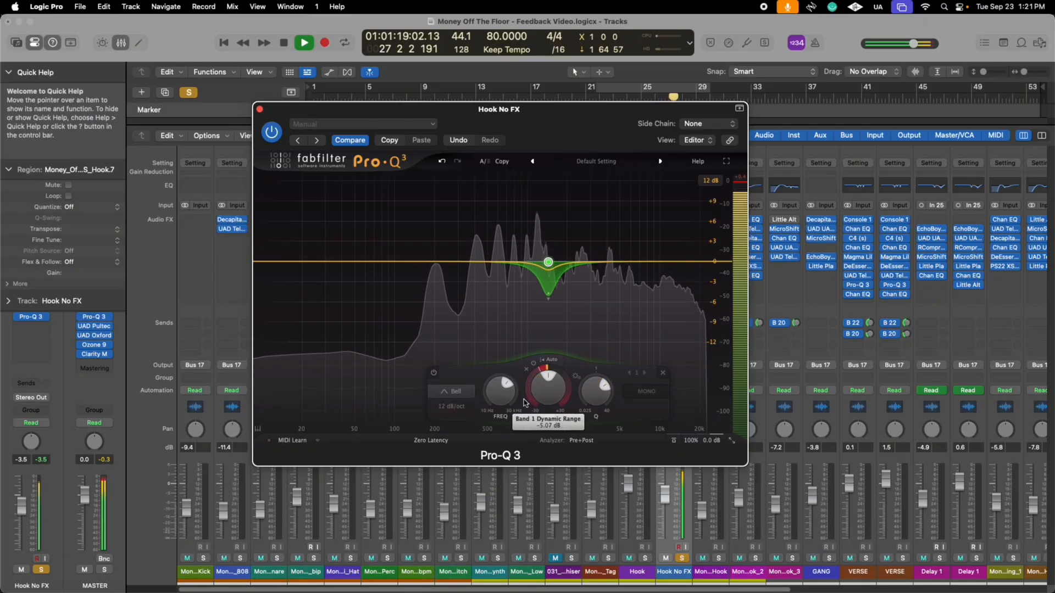
{"action": "left_click_drag", "start_coordinate": [548, 262], "coordinate": [547, 264]}
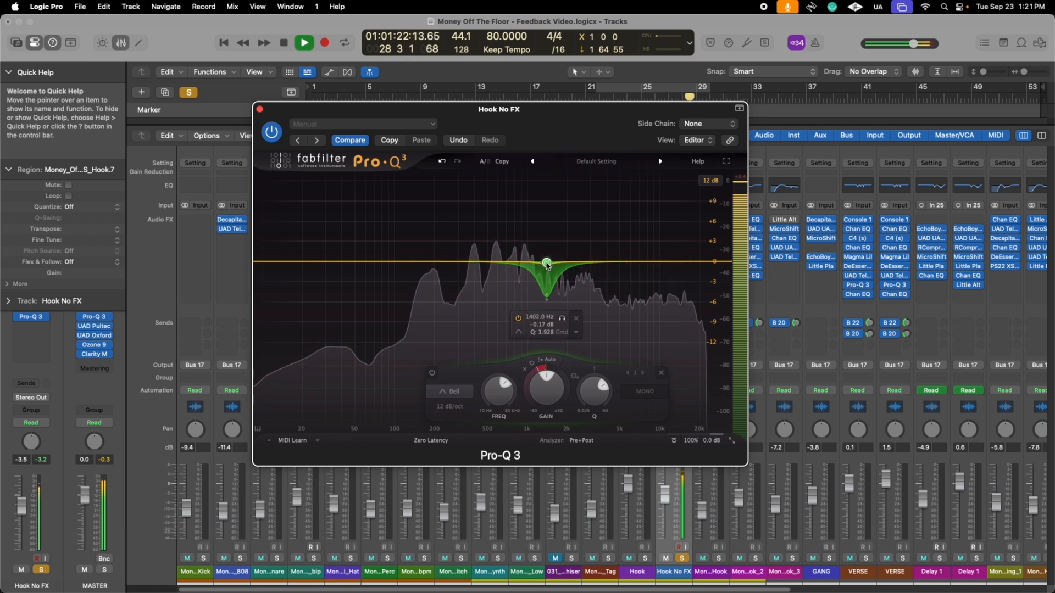
{"action": "left_click", "coordinate": [563, 319]}
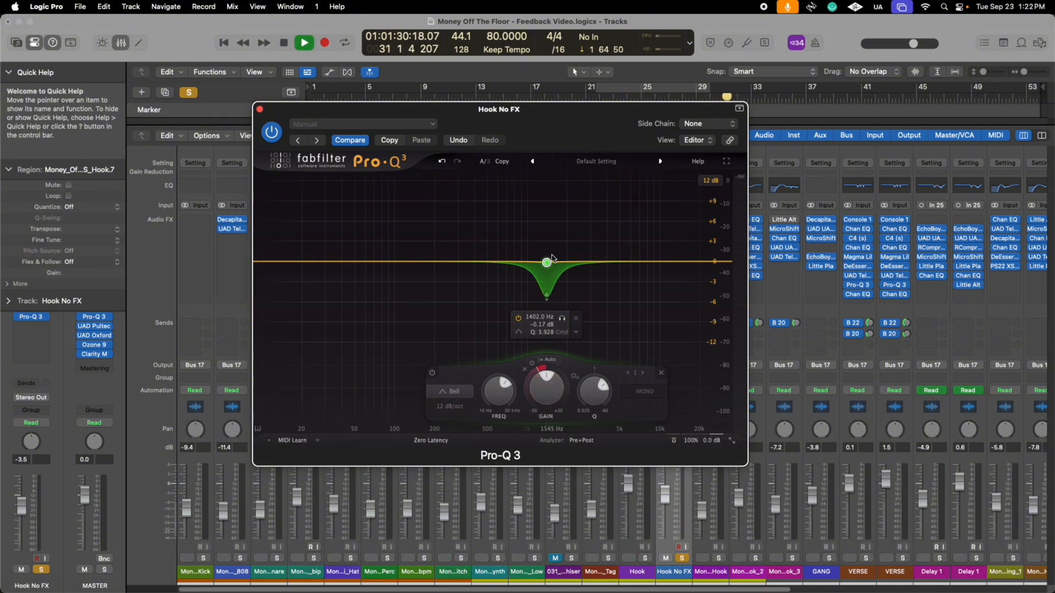
- Hide the mixer, play from the start of the hook region on the Hook No FX track, and enable cycle playback over that region
{"action": "key", "text": "x"}
{"action": "left_click_drag", "start_coordinate": [622, 117], "coordinate": [467, 163]}
{"action": "scroll", "coordinate": [680, 351], "scroll_direction": "up", "scroll_amount": 5}
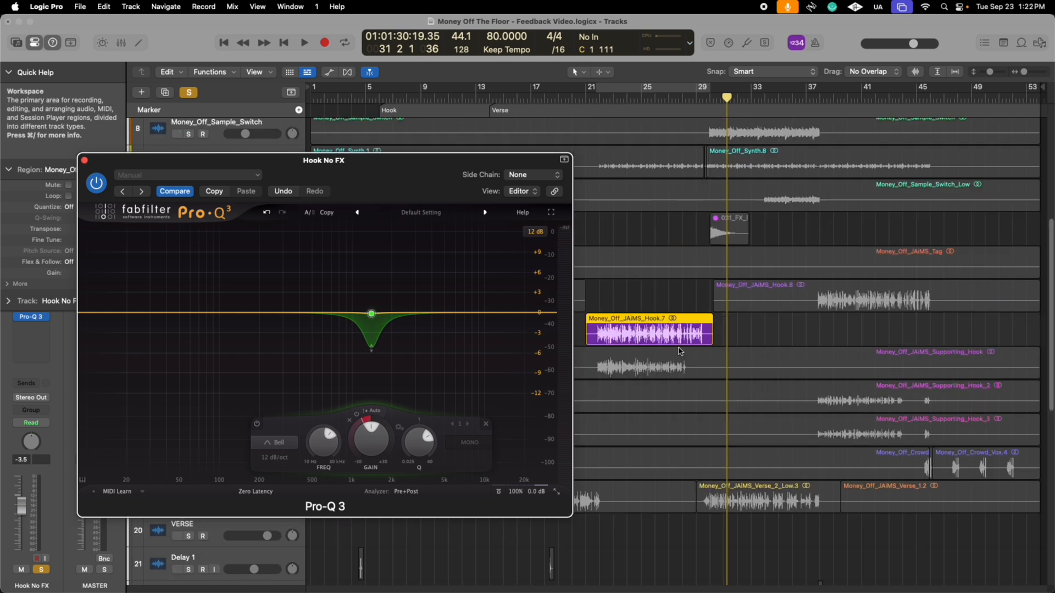
{"action": "left_click", "coordinate": [592, 344], "text": "super"}
{"action": "key", "text": "space"}
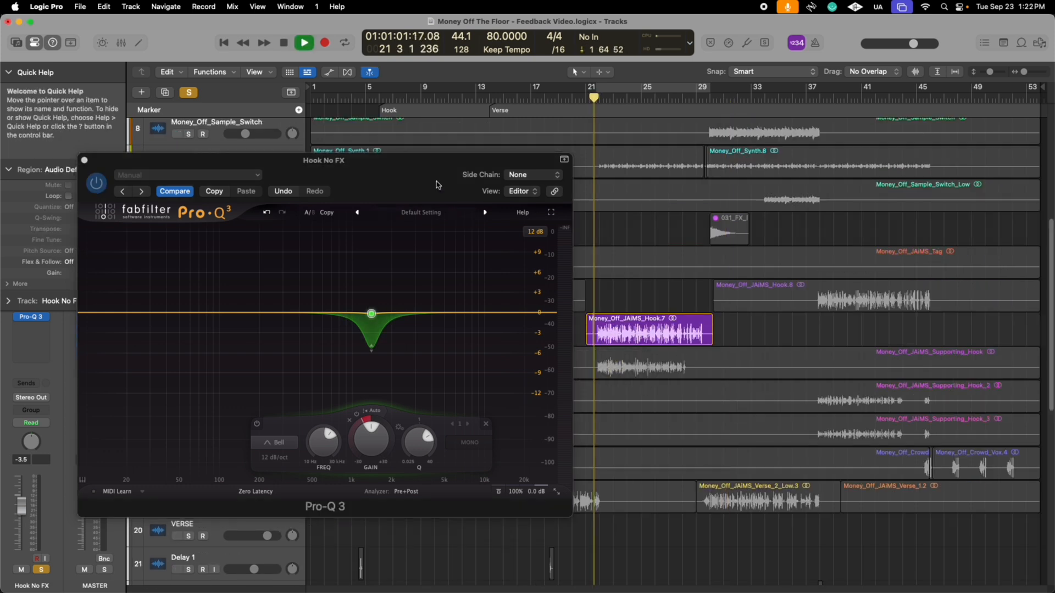
{"action": "left_click_drag", "start_coordinate": [433, 181], "coordinate": [626, 136]}
{"action": "left_click", "coordinate": [649, 90]}
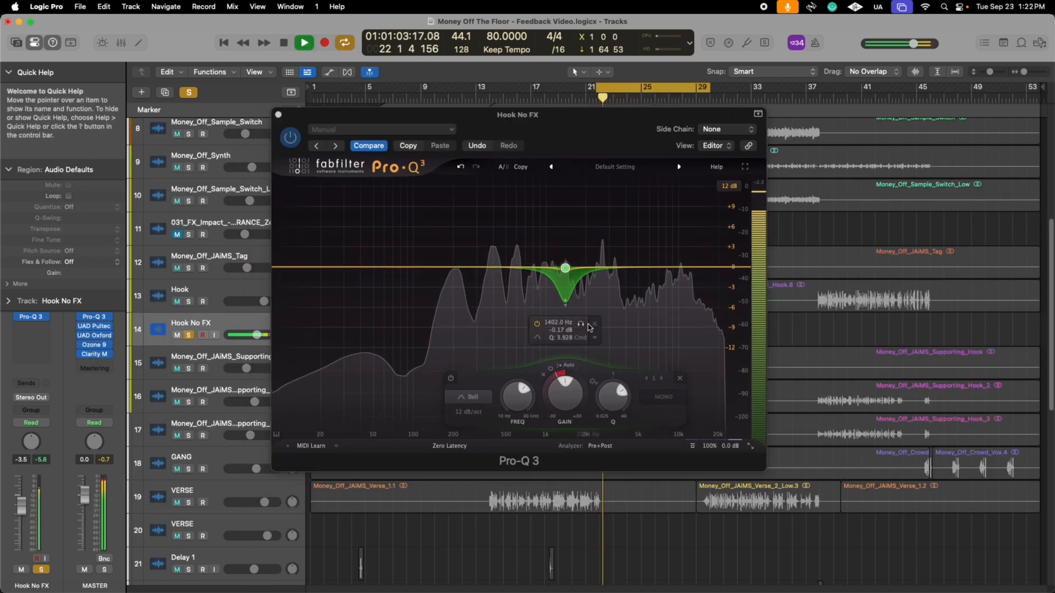
- Stop playback and add a second bell band boosted about 6.7 dB at about 3840 Hz with a Q of 6.318
{"action": "mouse_move", "coordinate": [508, 330]}
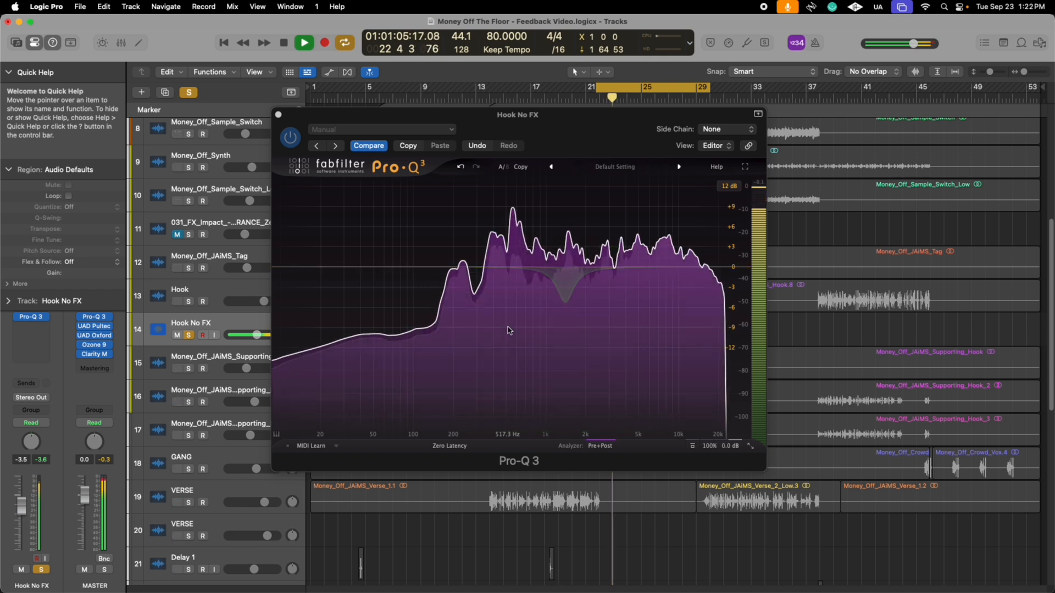
{"action": "key", "text": "space"}
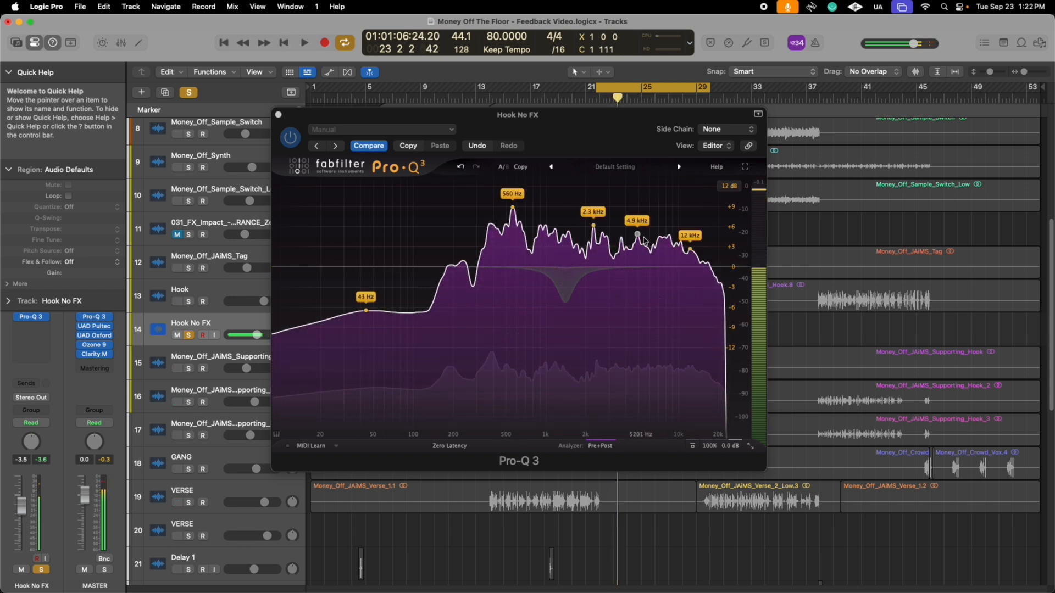
{"action": "left_click_drag", "start_coordinate": [625, 267], "coordinate": [624, 222]}
{"action": "left_click_drag", "start_coordinate": [666, 398], "coordinate": [665, 365]}
- Sweep the second band to about 2660 Hz with about 11.6 dB of boost during playback, and audition it in isolation
{"action": "key", "text": "space"}
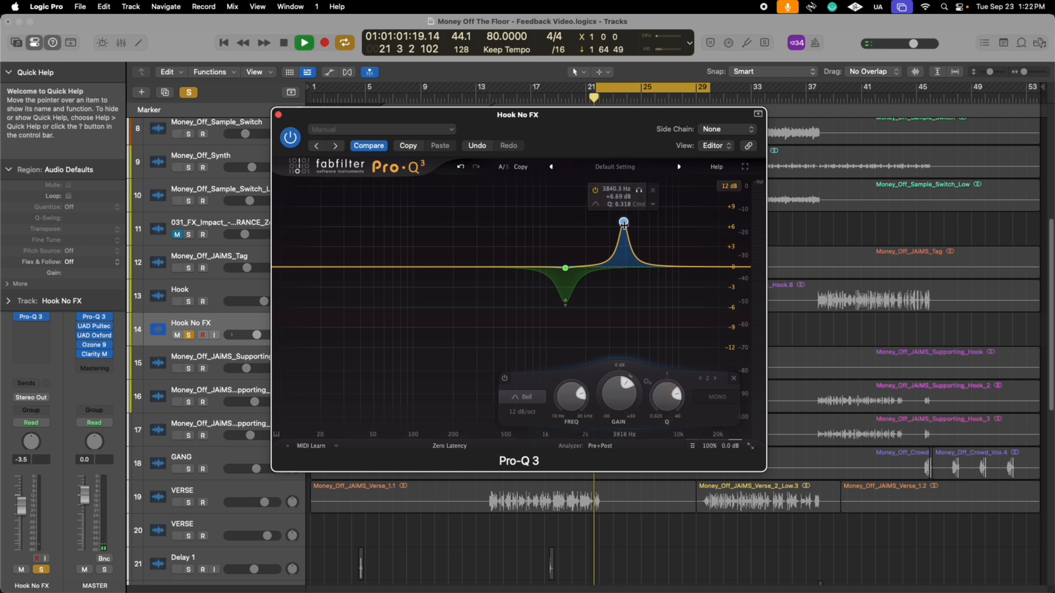
{"action": "left_click_drag", "start_coordinate": [624, 211], "coordinate": [602, 188]}
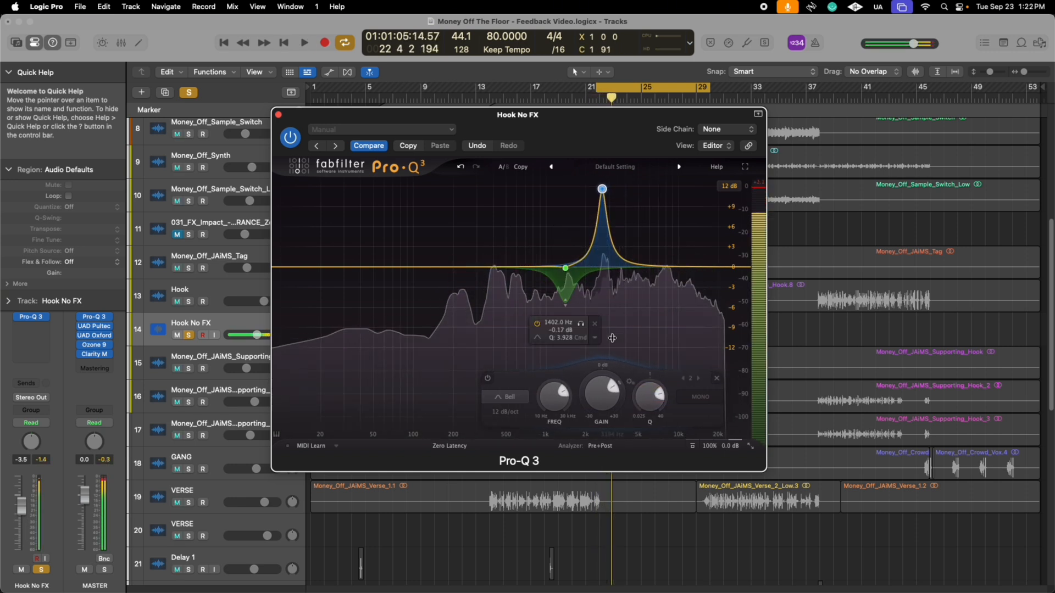
{"action": "key", "text": "space"}
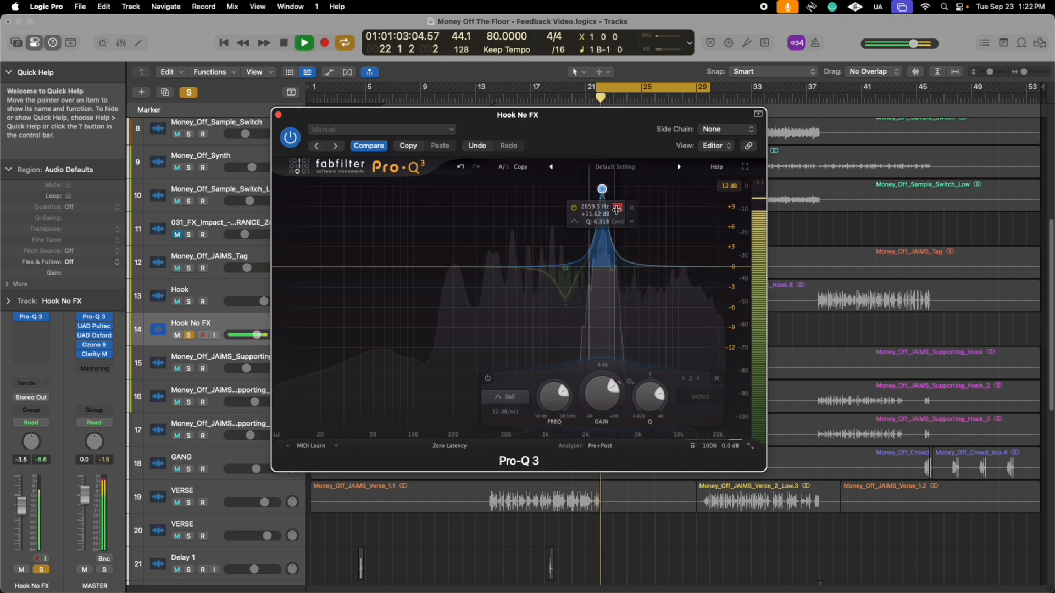
- Turn the second band into a dynamic cut of about 5 dB and compare playback with the equalizer bypassed and enabled
{"action": "key", "text": "space"}
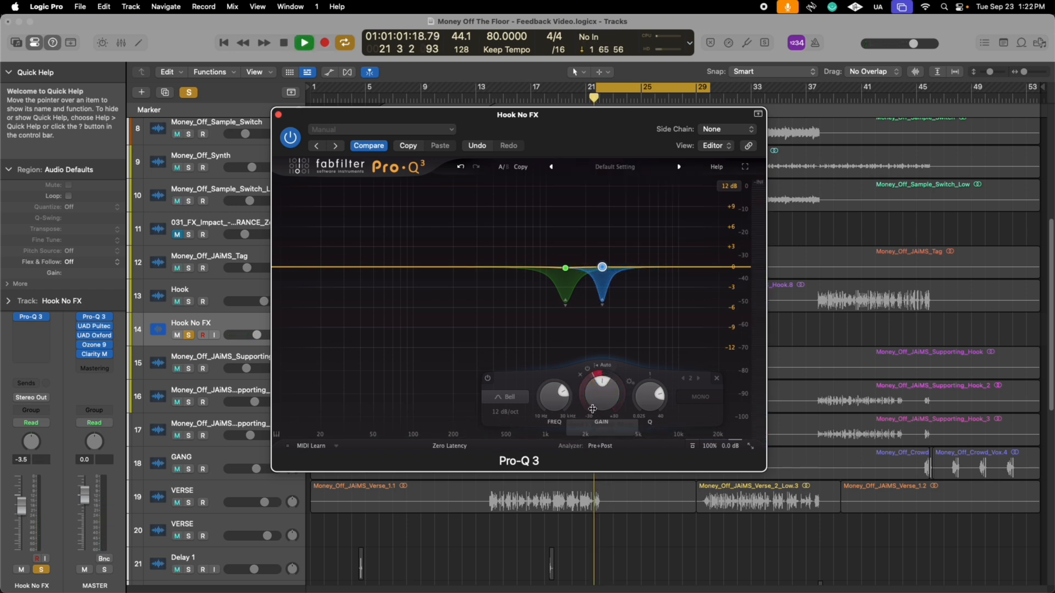
{"action": "left_click_drag", "start_coordinate": [592, 408], "coordinate": [583, 403]}
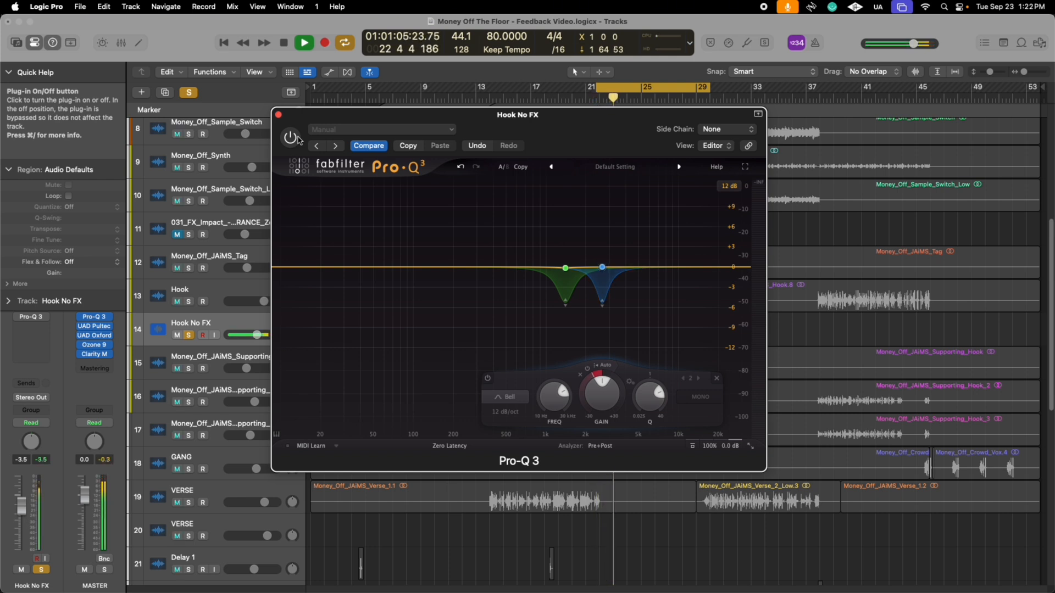
{"action": "left_click", "coordinate": [295, 137]}
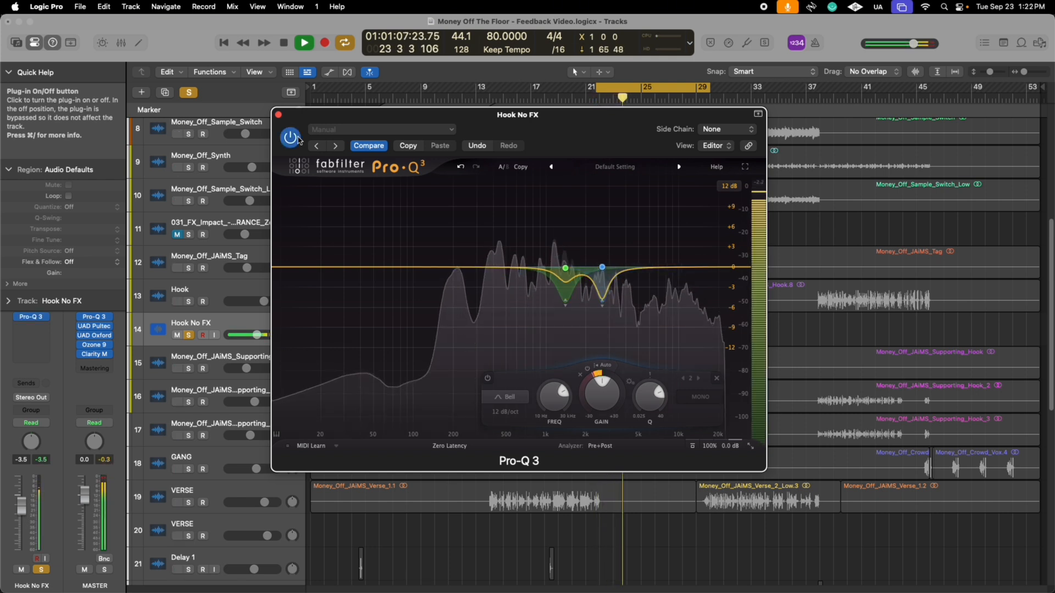